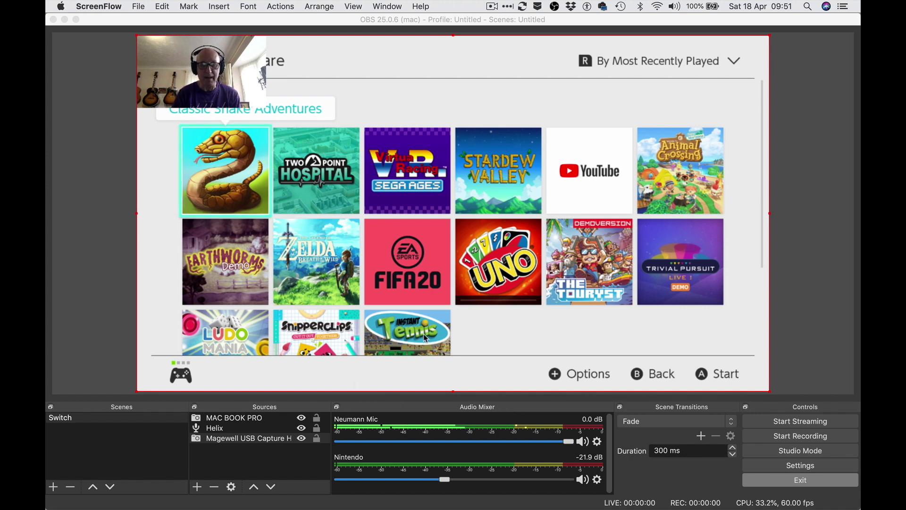
- Bring OBS forward, open the Switch scene and select the MAC BOOK PRO webcam source
left_click(86, 422)
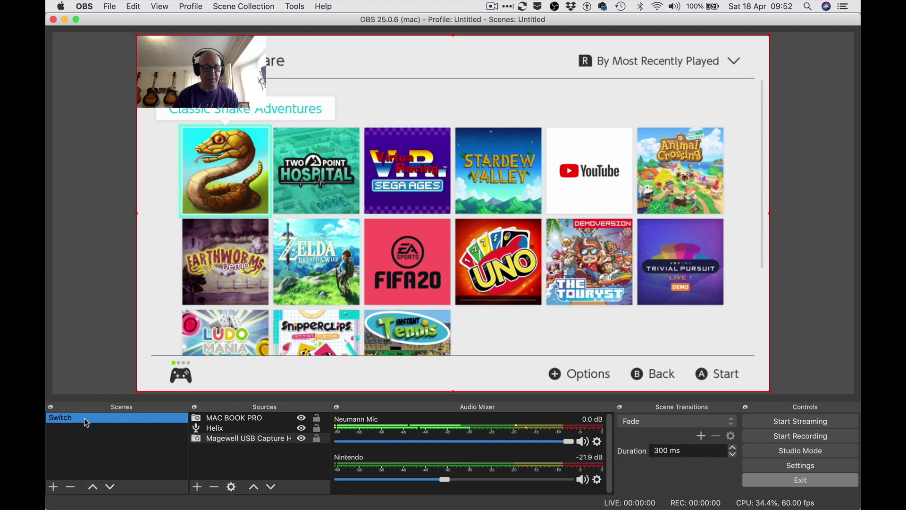
left_click(238, 420)
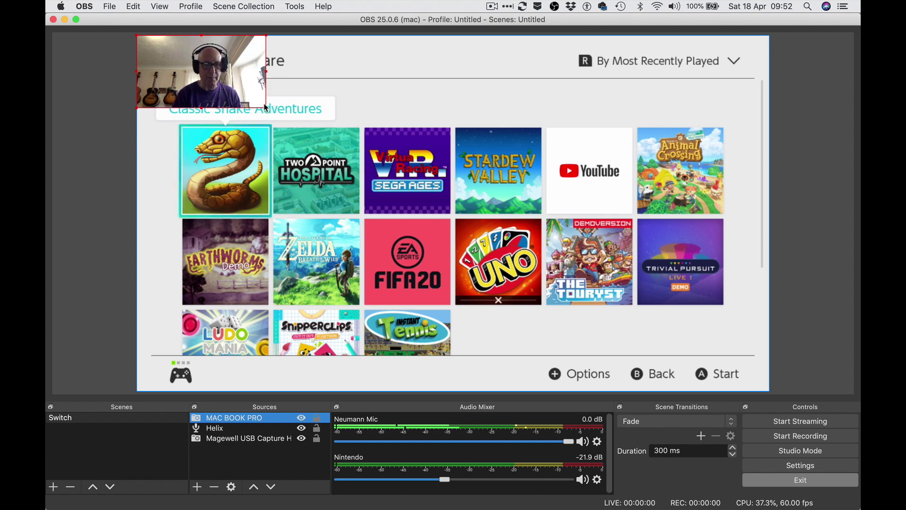
- Shrink the webcam overlay into the top-left corner, then select the Helix mic source
left_click_drag(268, 109, 241, 92)
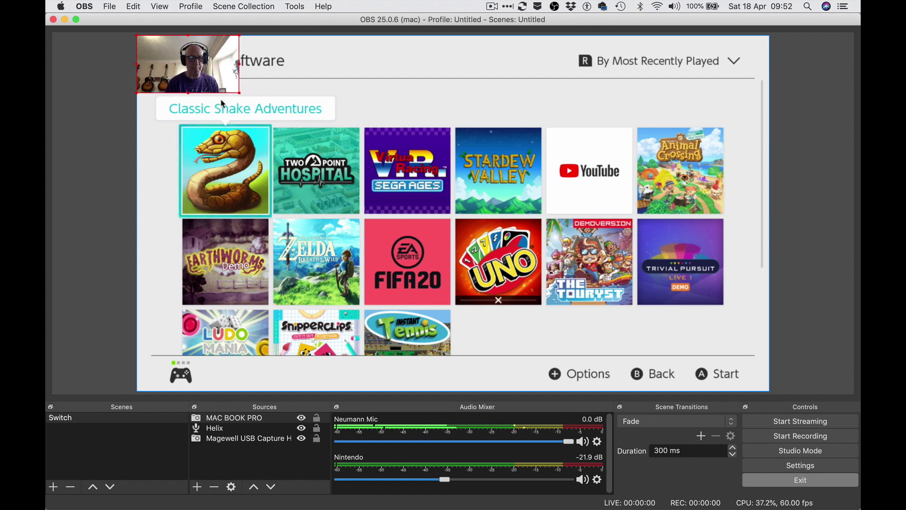
left_click(218, 430)
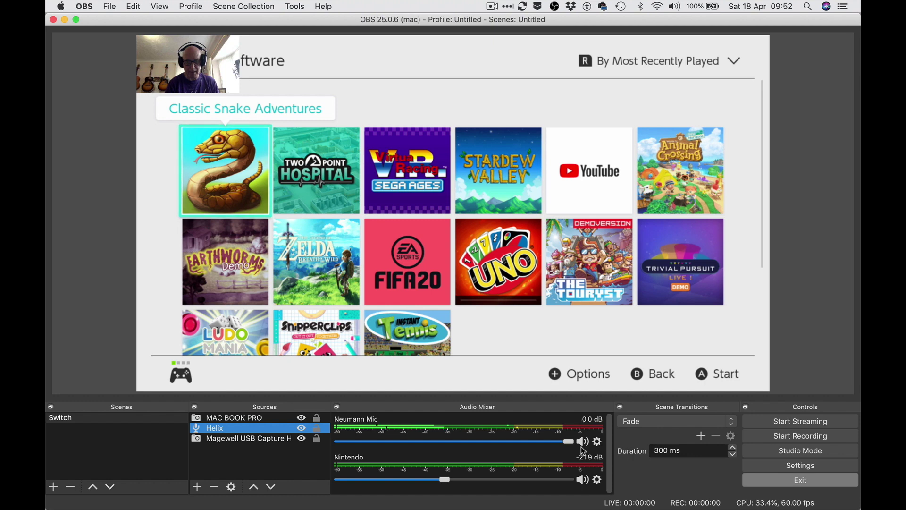
mouse_move(572, 443)
left_mouse_down()
mouse_move(502, 448)
mouse_move(576, 448)
left_mouse_up()
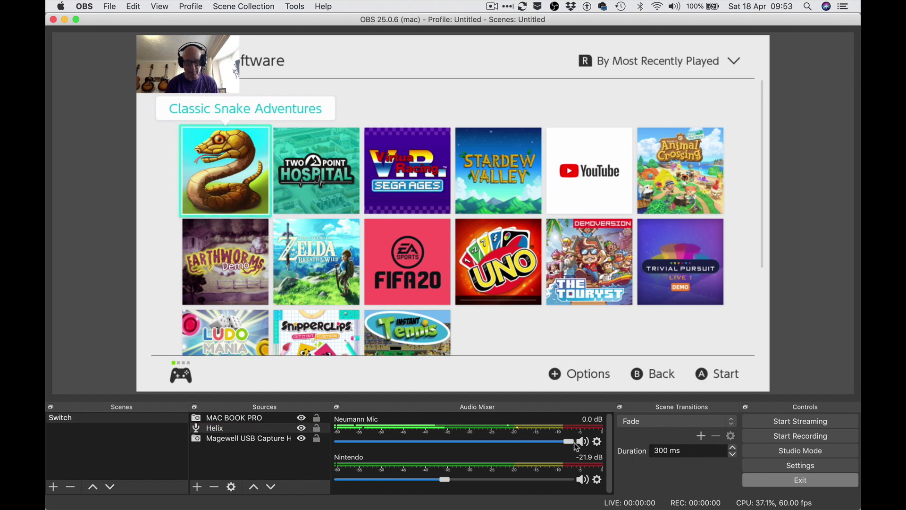
left_click(598, 442)
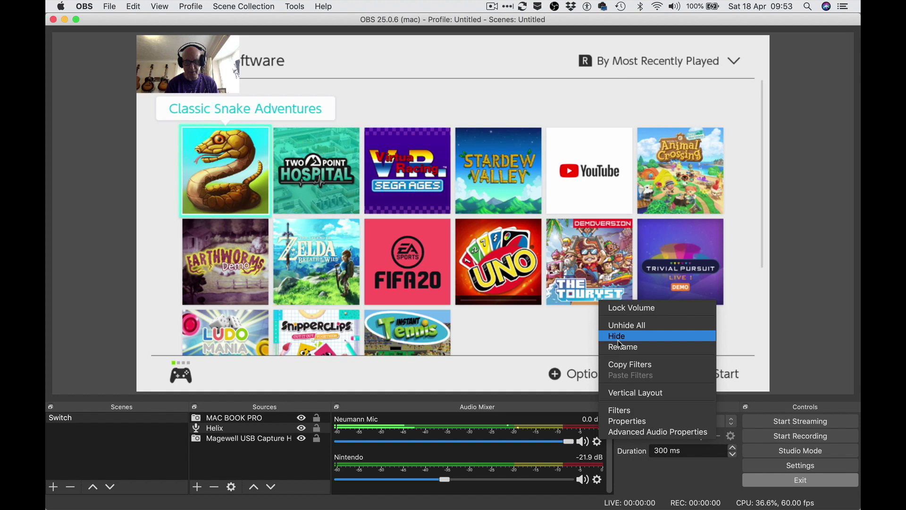
left_click(553, 420)
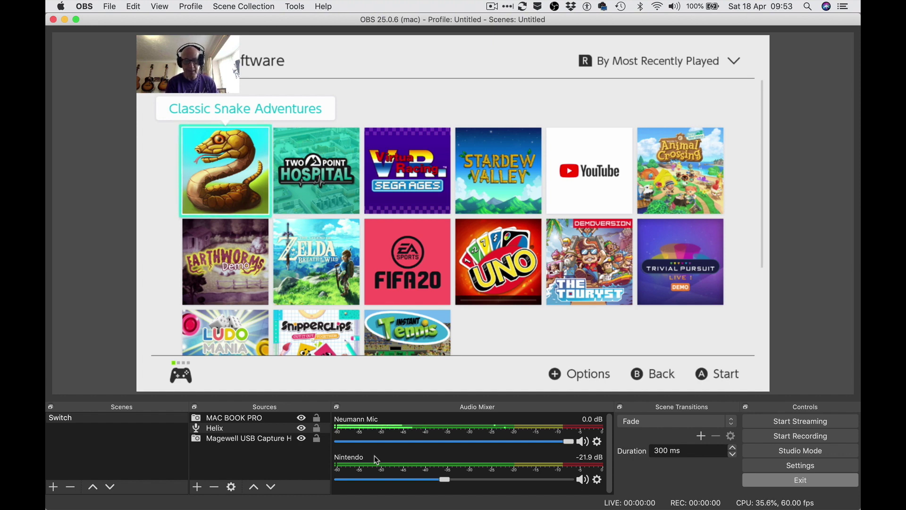
double_click(222, 437)
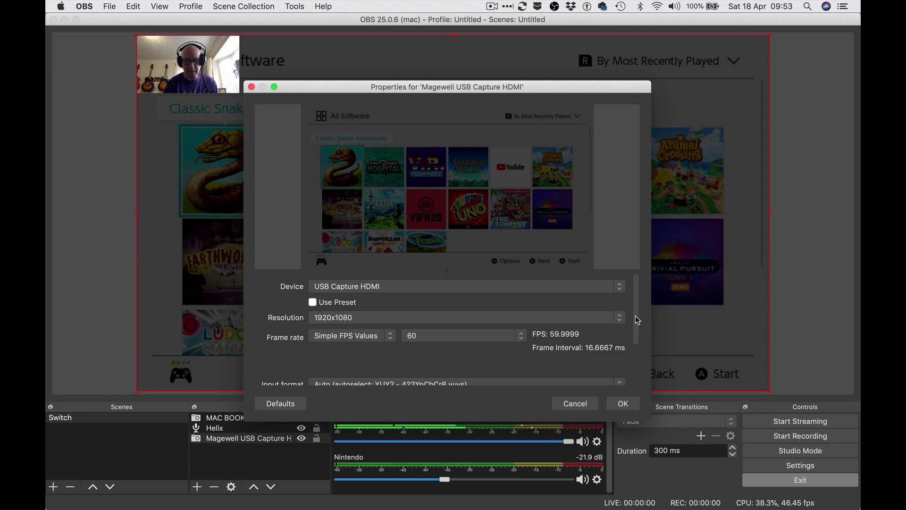
left_click_drag(638, 320, 641, 373)
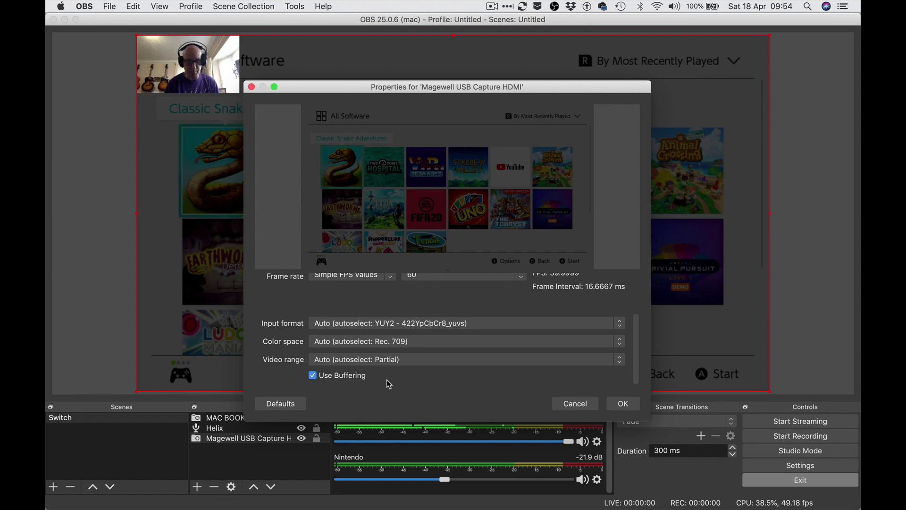
left_click(594, 408)
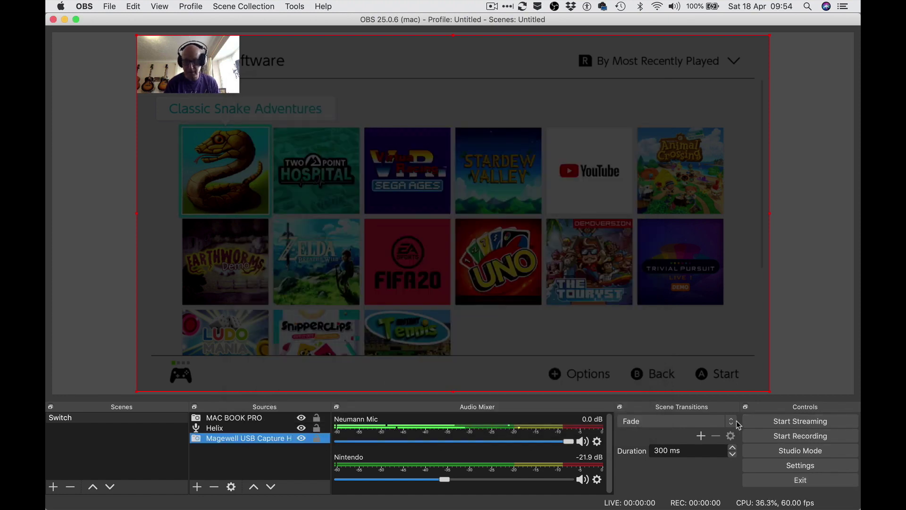
- Toggle Studio Mode on and back off, then open Settings at the General page
left_click(796, 451)
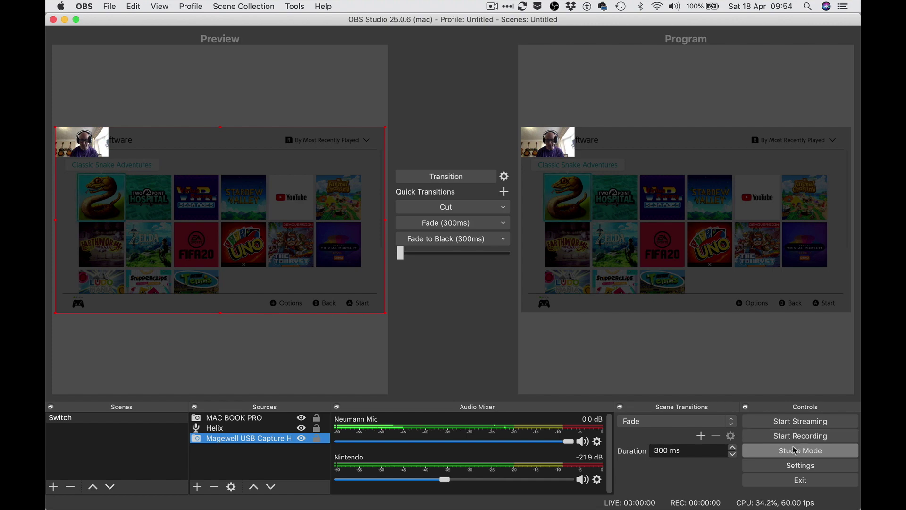
left_click(798, 450)
left_click(800, 466)
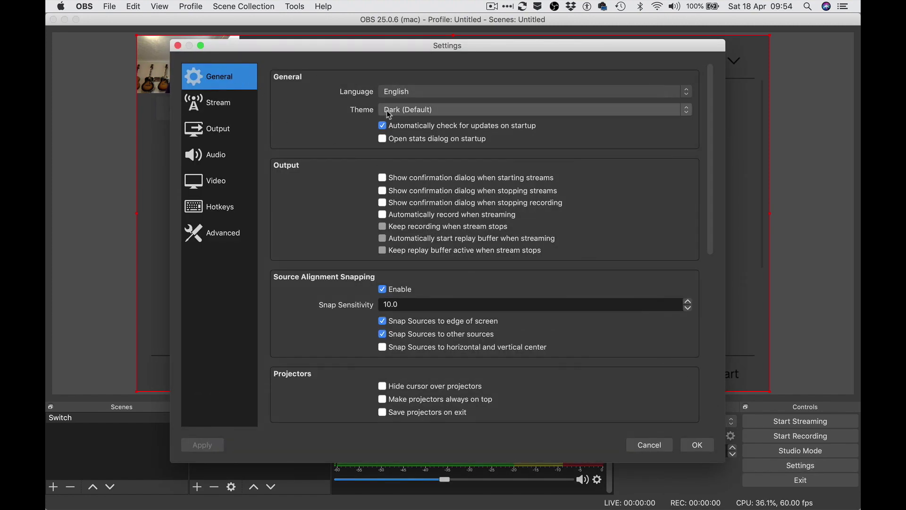
- Set the theme to System and review Output: Simple mode, mp4, Indistinguishable Quality, x264
left_click(691, 114)
left_click(661, 99)
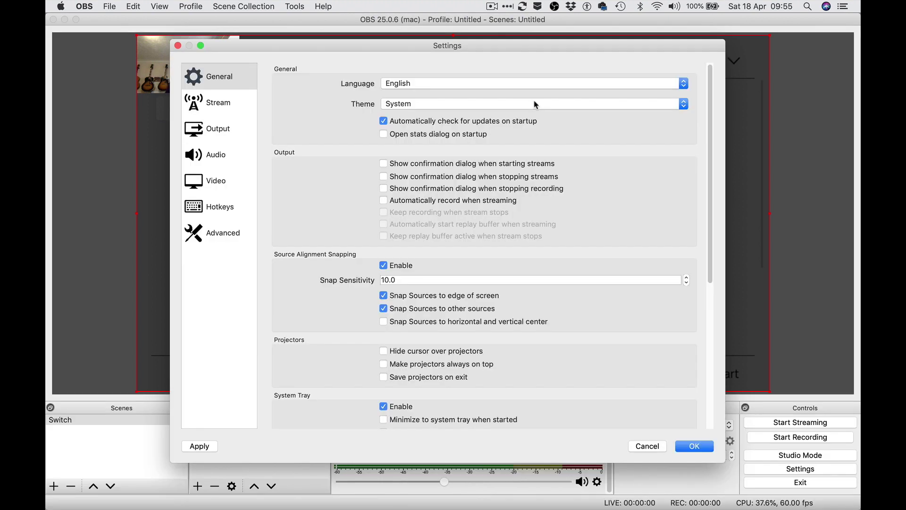
left_click(213, 104)
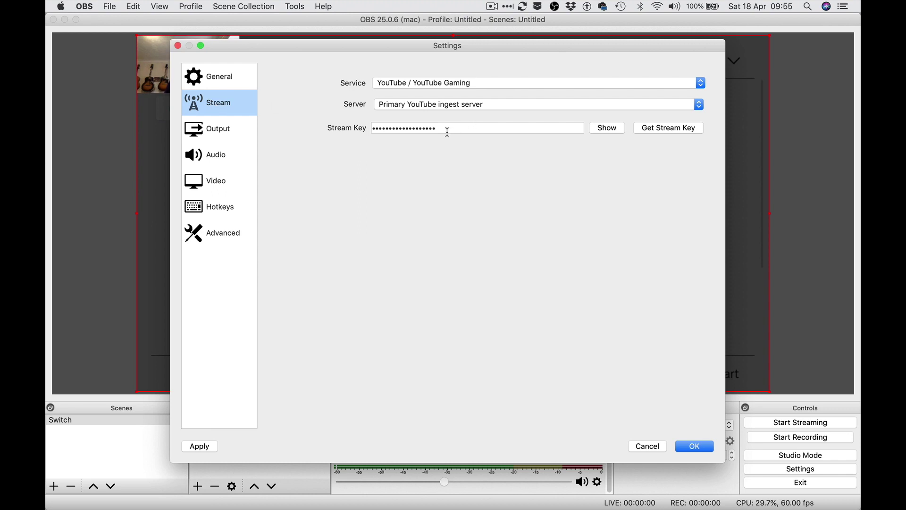
left_click(219, 126)
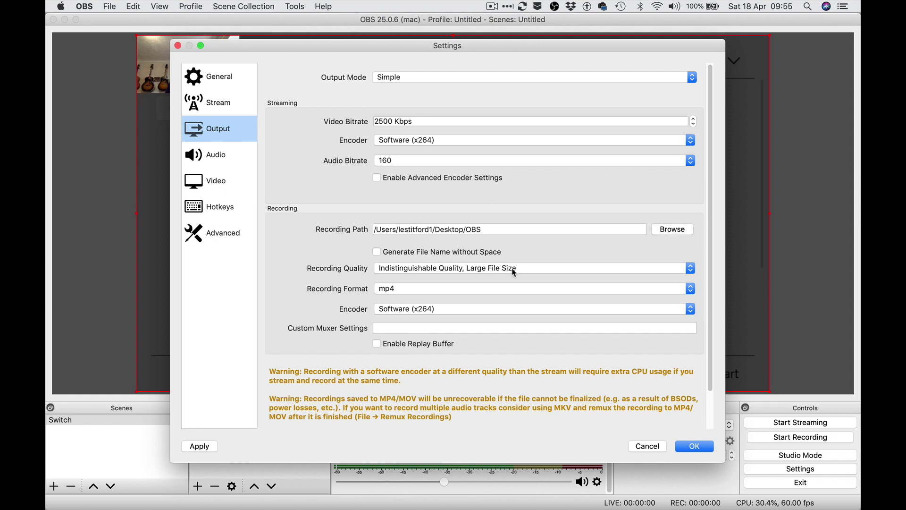
left_click(691, 311)
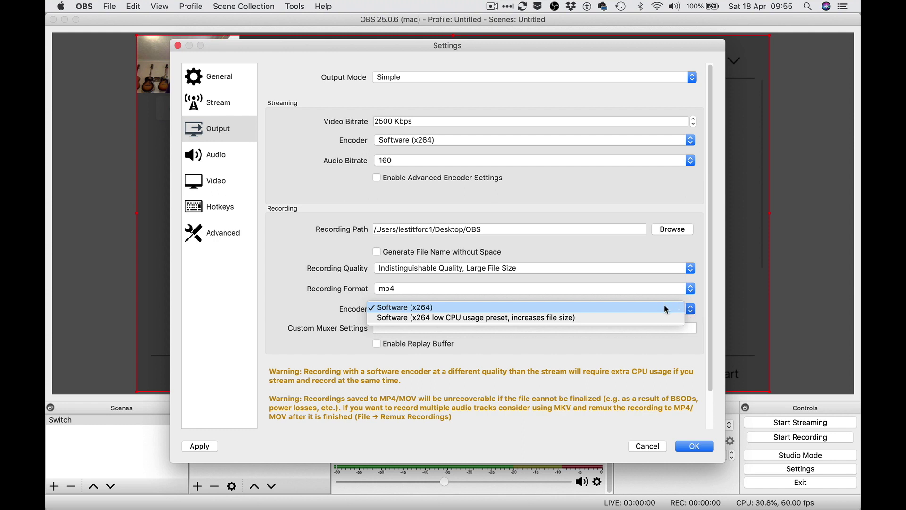
- Keep the x264 encoder and USB Capture HDMI on Mic/Aux 2, then view Video at 1280x720, 60 FPS
left_click(649, 331)
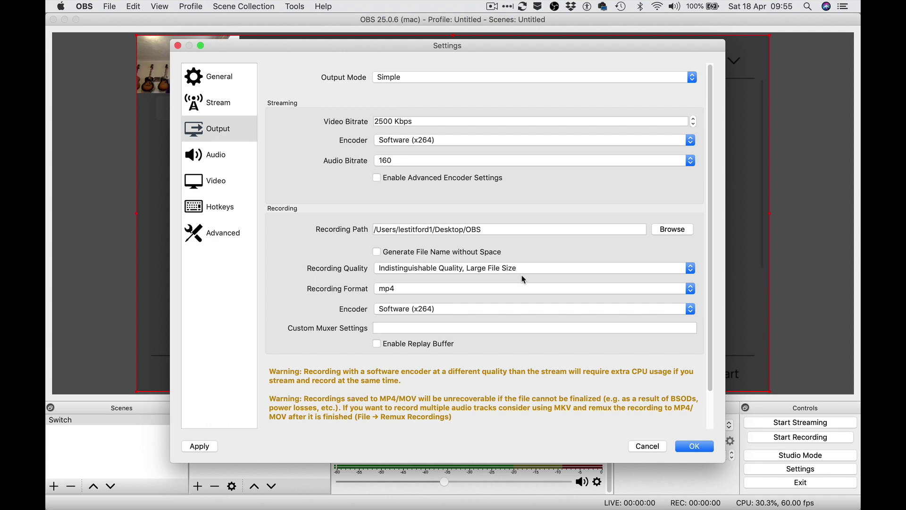
left_click(205, 159)
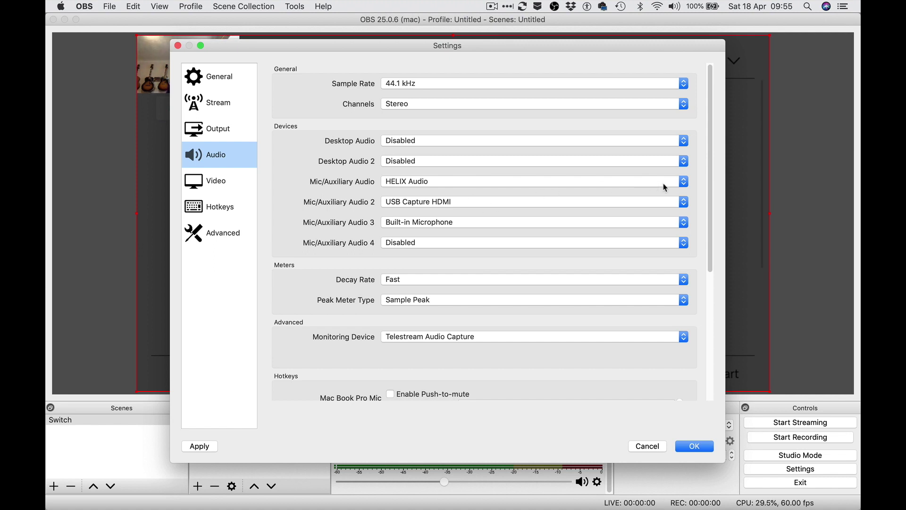
left_click(685, 206)
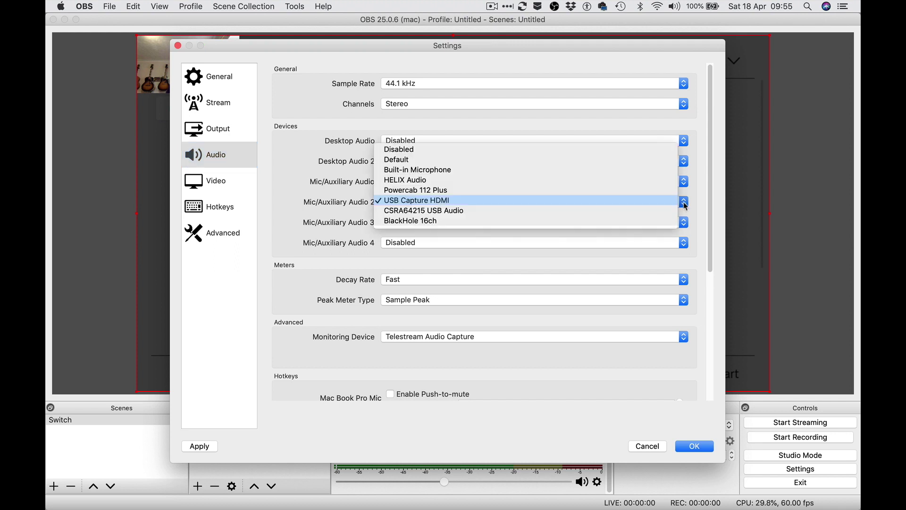
left_click(568, 260)
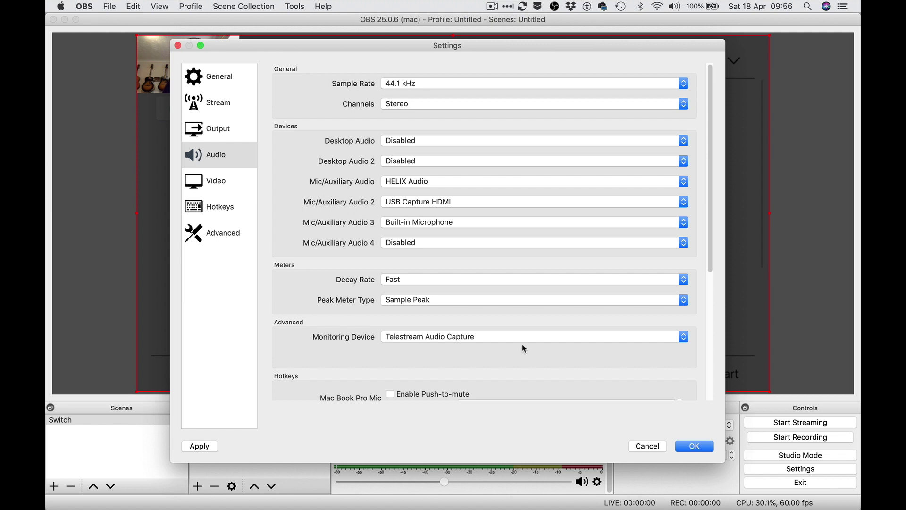
left_click(219, 186)
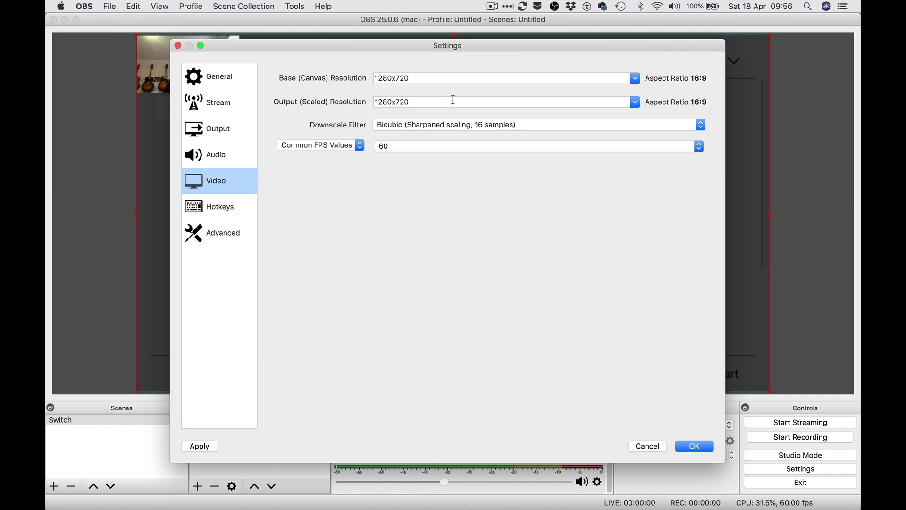
- Review Hotkeys and the Advanced page (NV12, 601, Partial range), then press OK
left_click(223, 213)
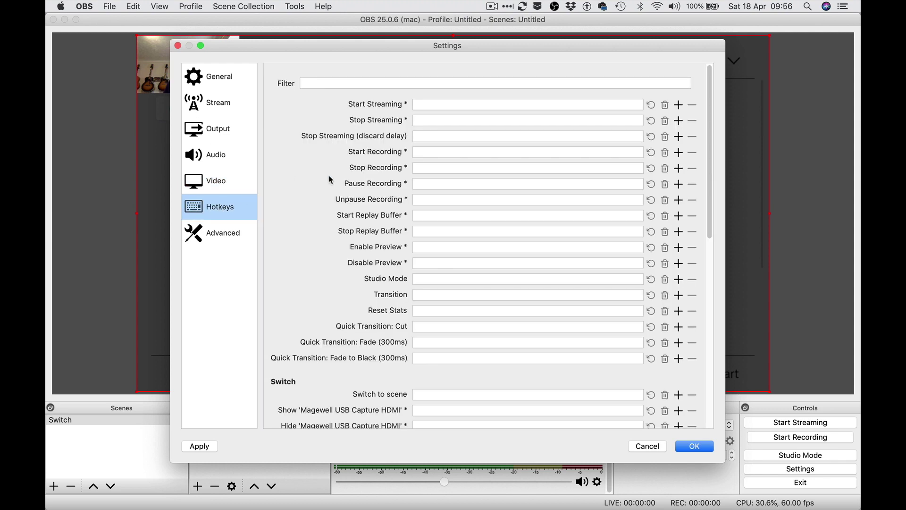
left_click(236, 236)
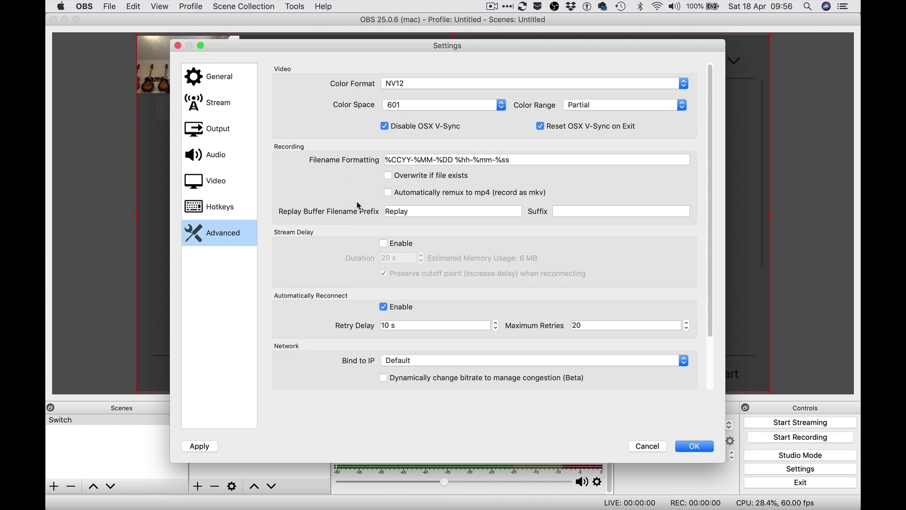
left_click(692, 445)
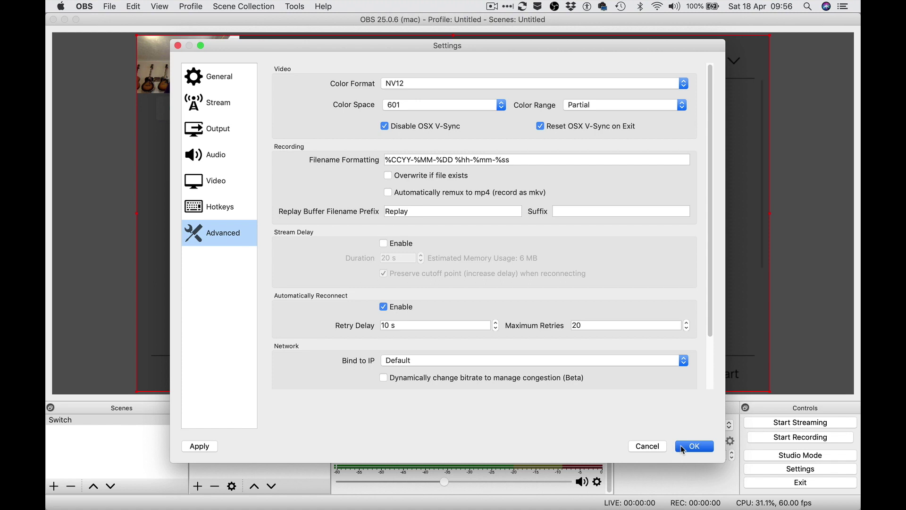
- Close Settings and lower the Nintendo game audio in the mixer to -38.2 dB
left_click(688, 447)
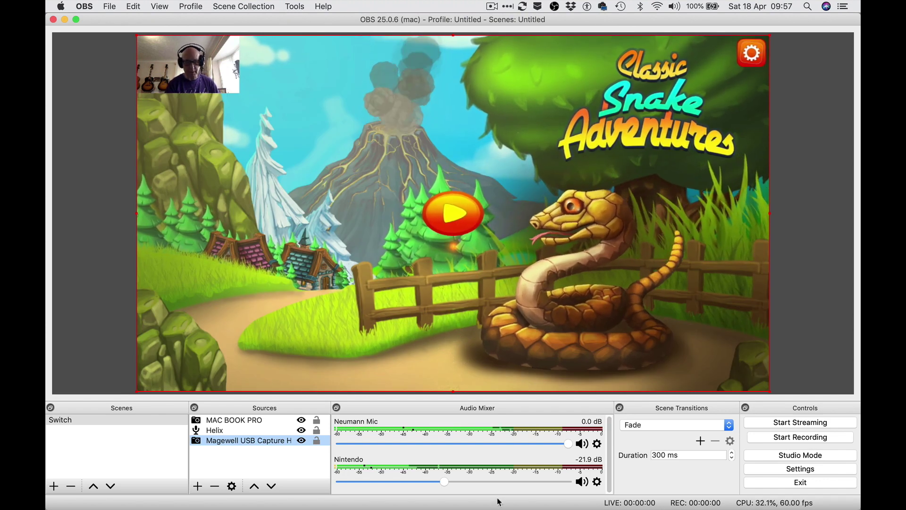
left_click_drag(445, 482, 409, 490)
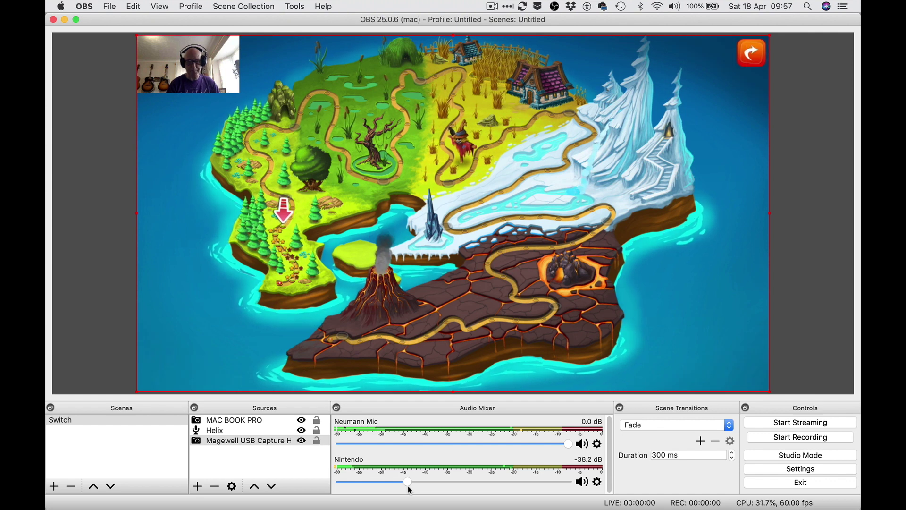
- Start recording from the Controls panel and play the Switch game for about 30 seconds
left_click(785, 439)
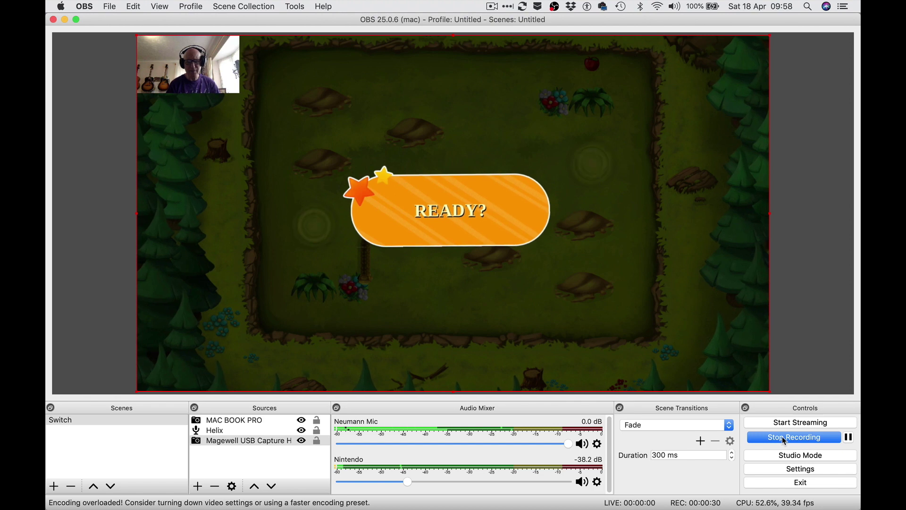
left_click(785, 440)
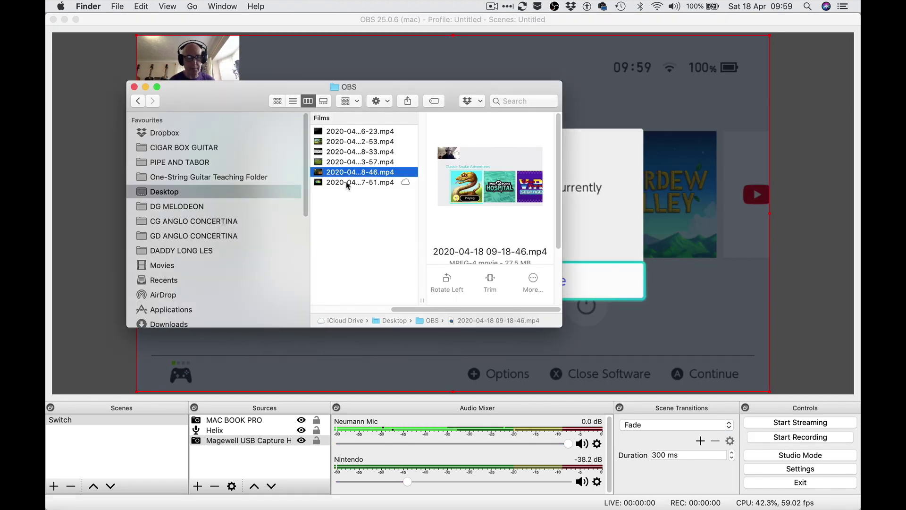
left_click(348, 183)
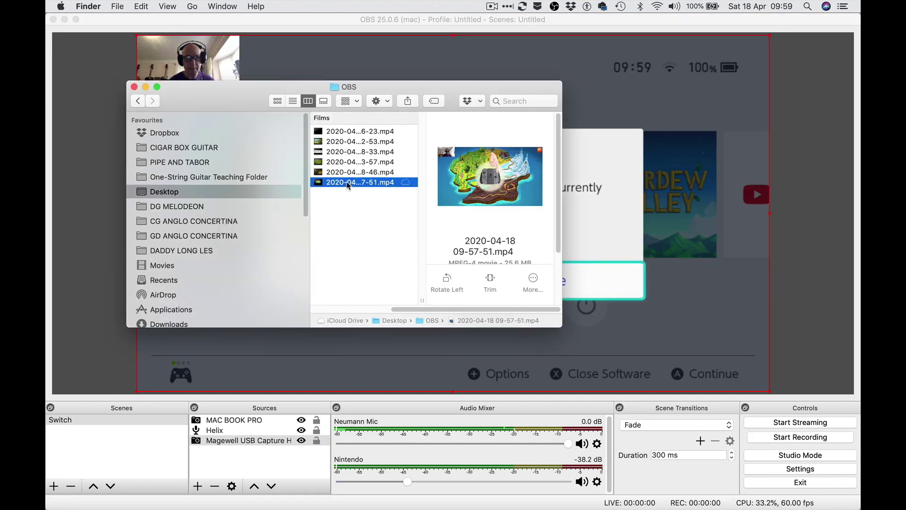
double_click(347, 183)
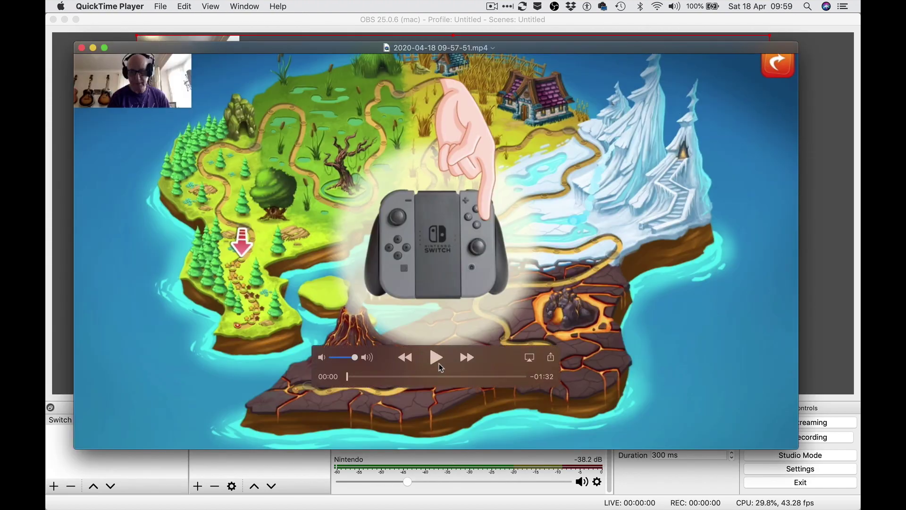
- Play the recorded clip in QuickTime to 00:29, checking the webcam overlay on gameplay
left_click(436, 361)
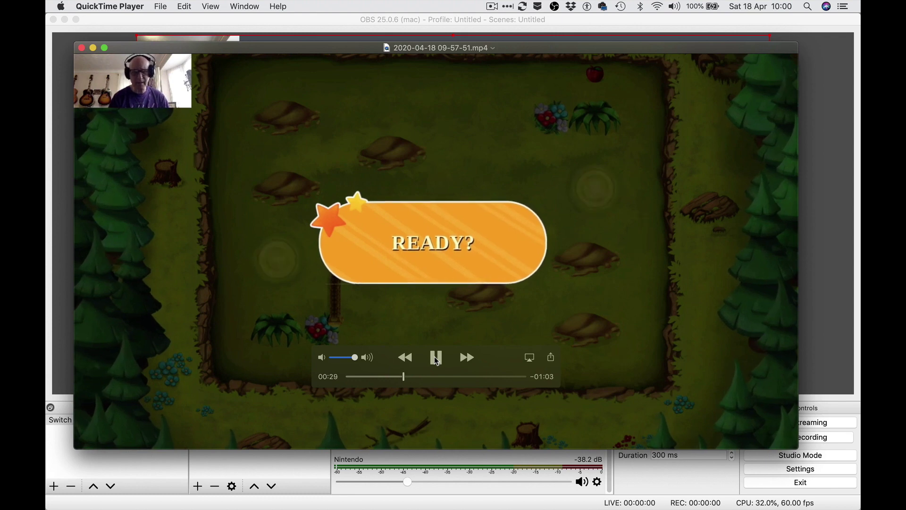
- Close the QuickTime clip window to return to the OBS Switch scene with webcam overlay
key("super+w")
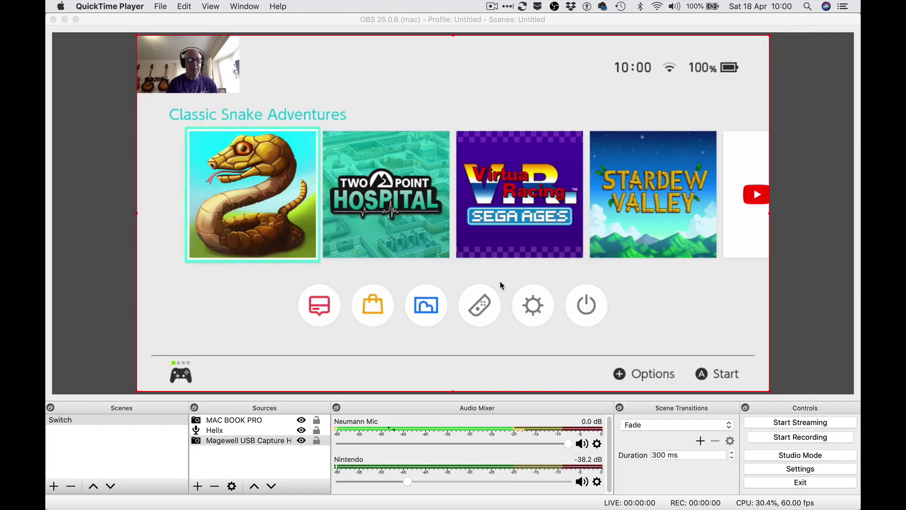